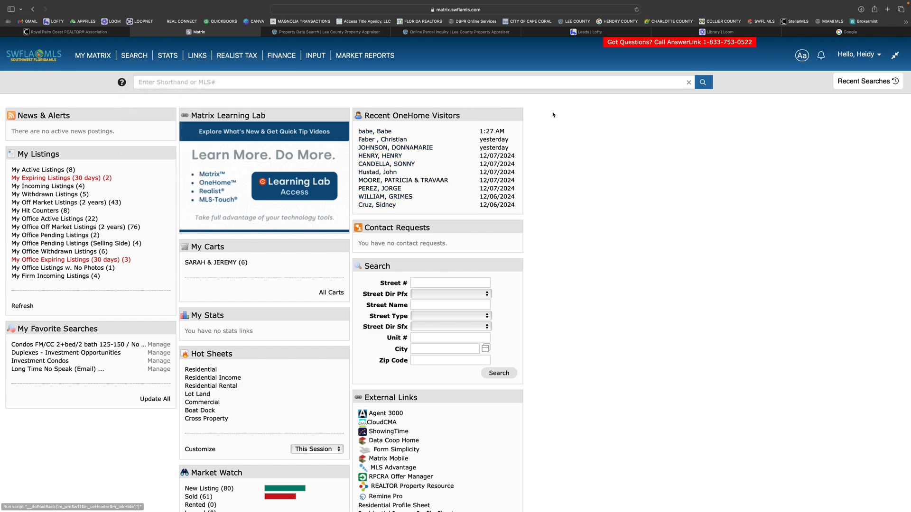
Step: Start adding a new listing with the Residential Listing Input form
{"action": "left_click", "coordinate": [316, 57]}
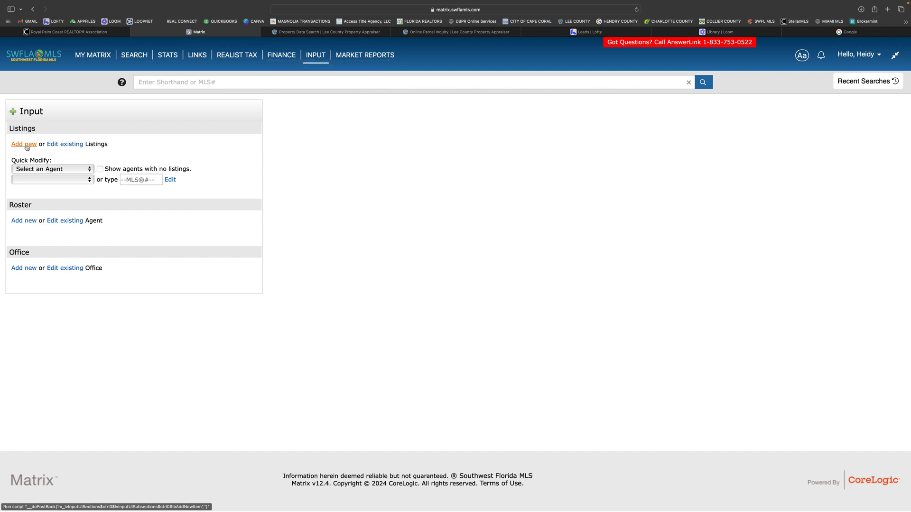
{"action": "left_click", "coordinate": [25, 145]}
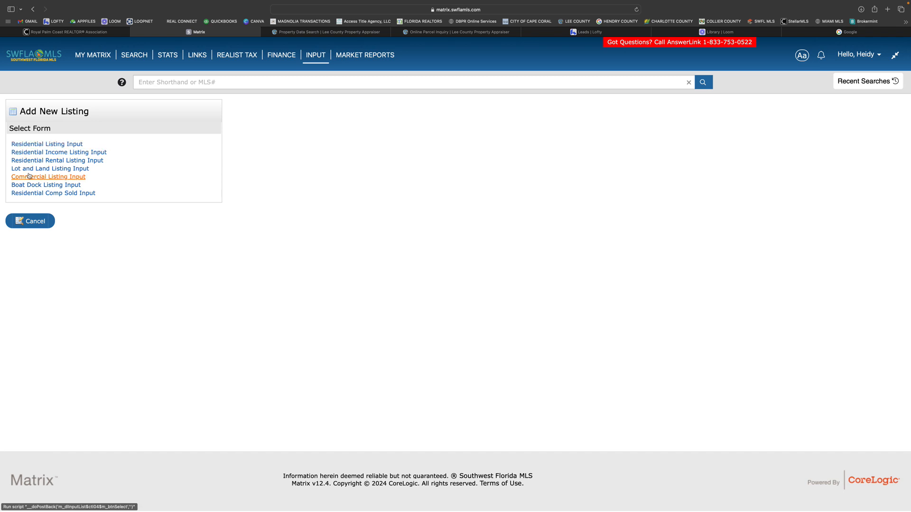
{"action": "left_click", "coordinate": [57, 147]}
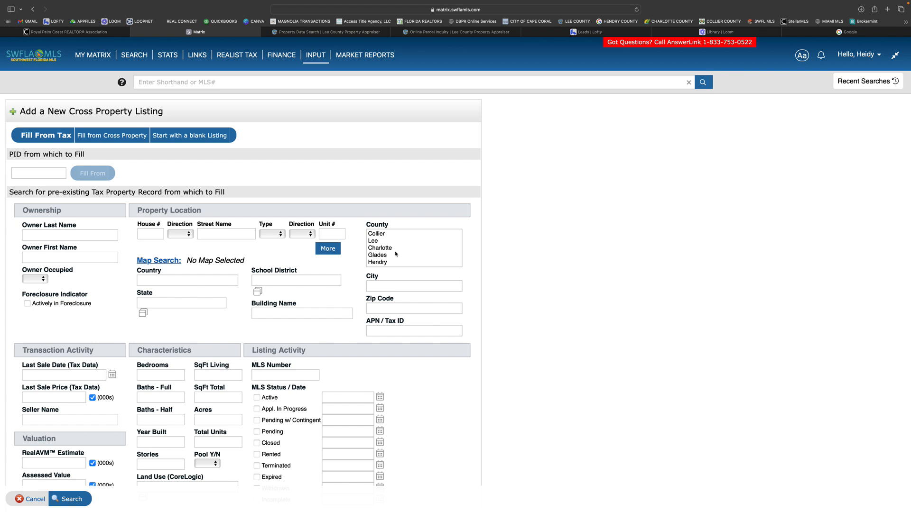
{"action": "scroll", "coordinate": [395, 254], "scroll_direction": "down", "scroll_amount": 5}
{"action": "scroll", "coordinate": [395, 255], "scroll_direction": "up", "scroll_amount": 5}
{"action": "scroll", "coordinate": [381, 255], "scroll_direction": "down", "scroll_amount": 5}
{"action": "scroll", "coordinate": [381, 255], "scroll_direction": "down", "scroll_amount": 2}
{"action": "left_click", "coordinate": [155, 235]}
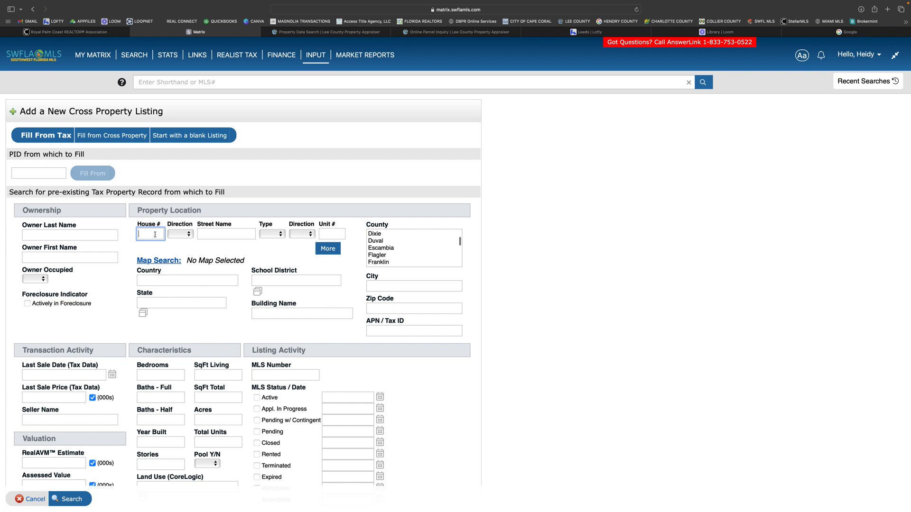
{"action": "type", "text": "2235"}
{"action": "scroll", "coordinate": [150, 233], "scroll_direction": "down", "scroll_amount": 1}
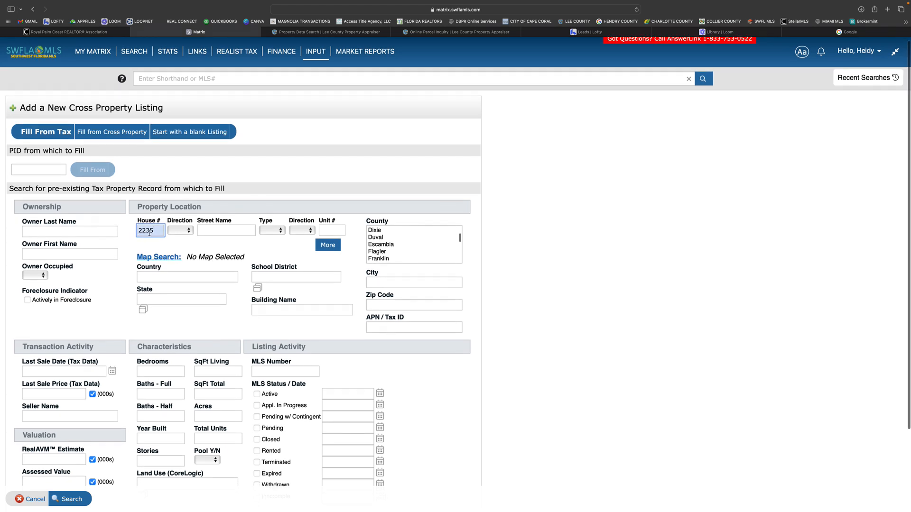
{"action": "left_click", "coordinate": [87, 235]}
{"action": "type", "text": "OLEA"}
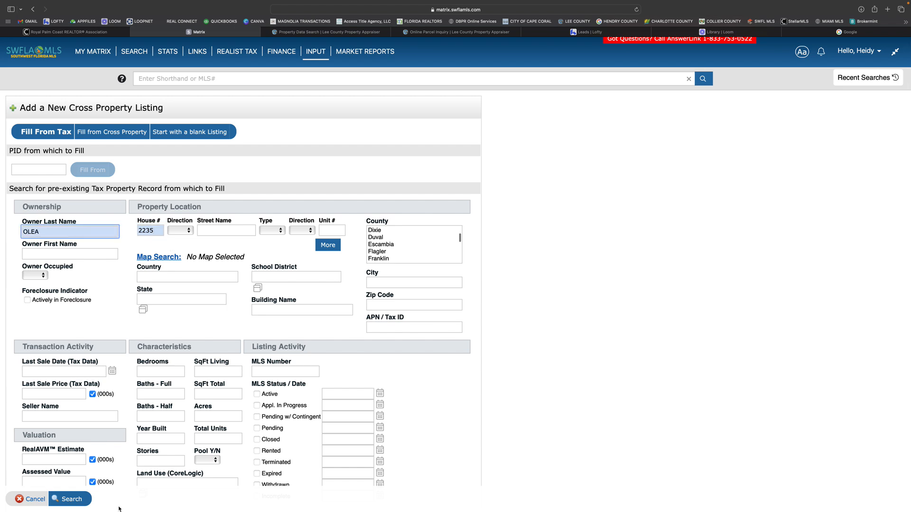
{"action": "left_click", "coordinate": [77, 502]}
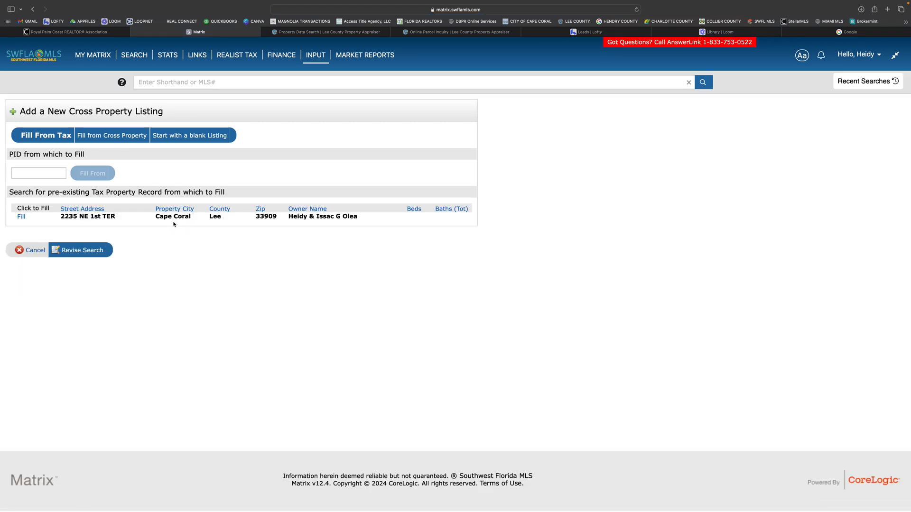
{"action": "left_click", "coordinate": [40, 252]}
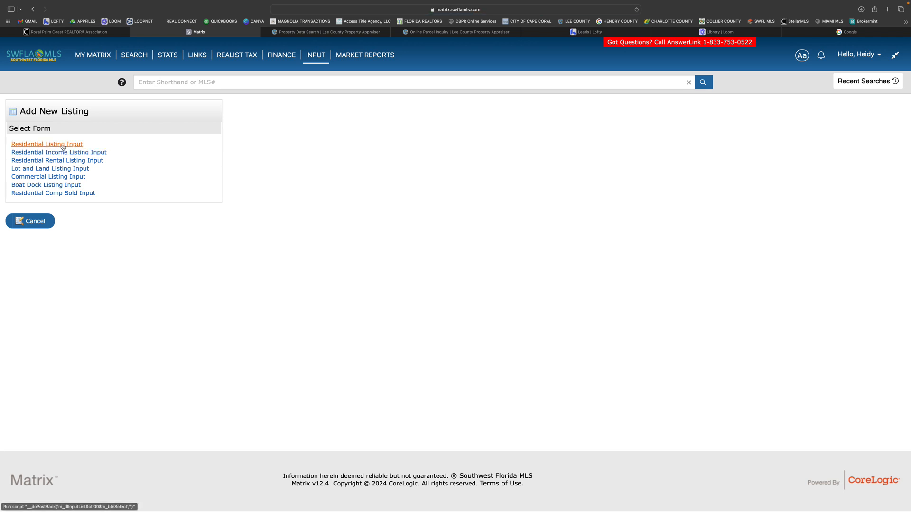
{"action": "left_click", "coordinate": [63, 146]}
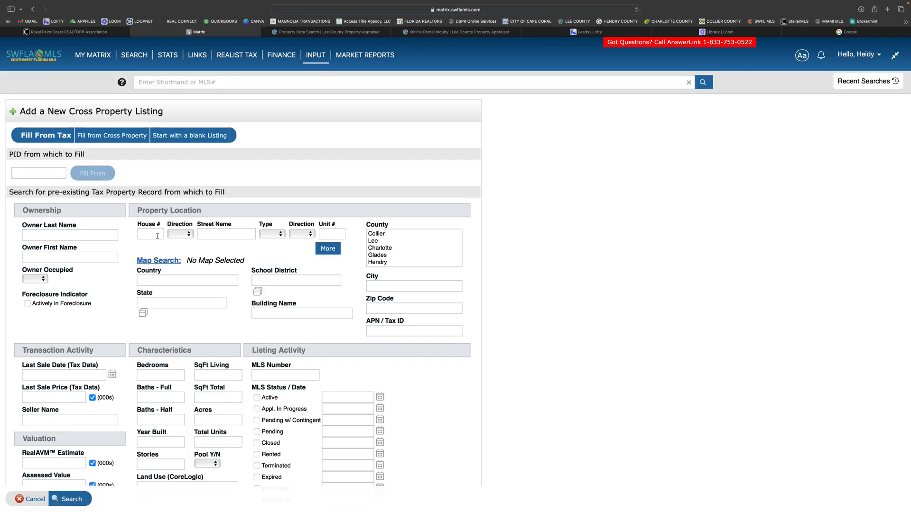
Step: Search the tax property records by the property's house number and look through the matching records
{"action": "left_click", "coordinate": [158, 235]}
{"action": "type", "text": "2235"}
{"action": "scroll", "coordinate": [79, 495], "scroll_direction": "down", "scroll_amount": 1}
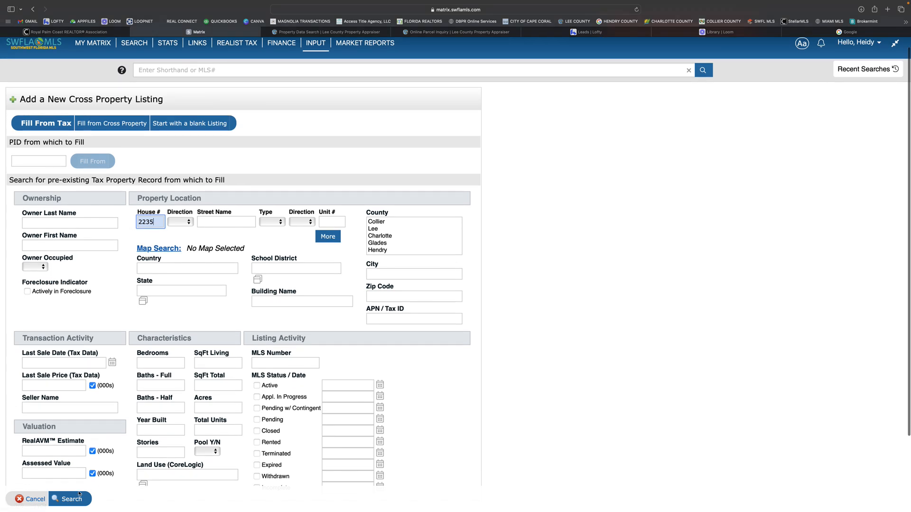
{"action": "left_click", "coordinate": [71, 499]}
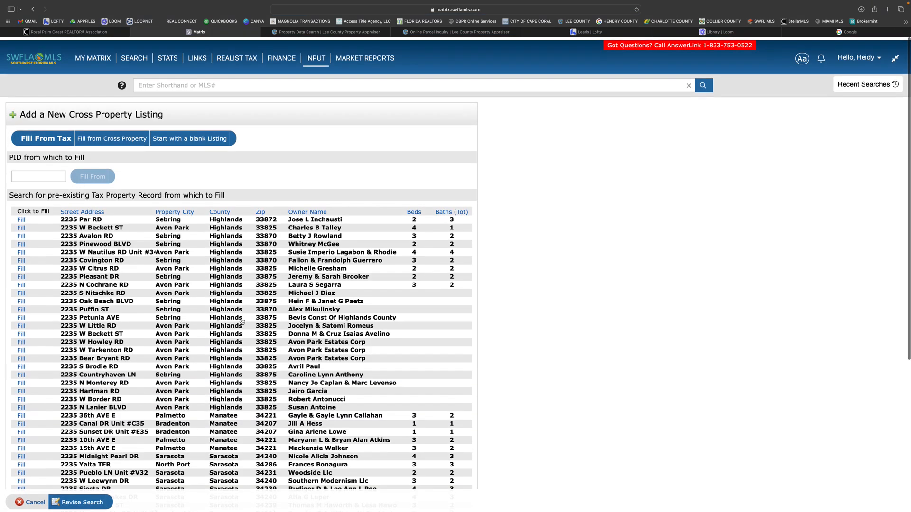
{"action": "scroll", "coordinate": [242, 323], "scroll_direction": "down", "scroll_amount": 5}
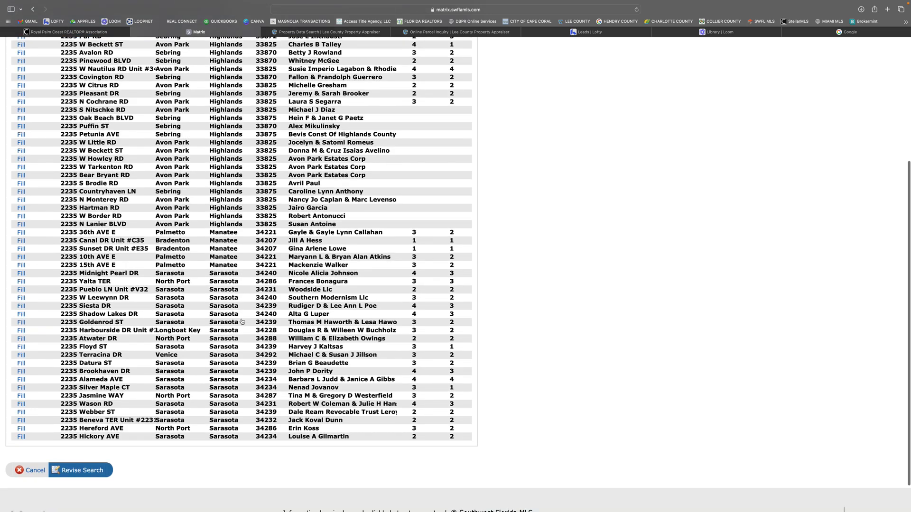
{"action": "scroll", "coordinate": [242, 322], "scroll_direction": "down", "scroll_amount": 1}
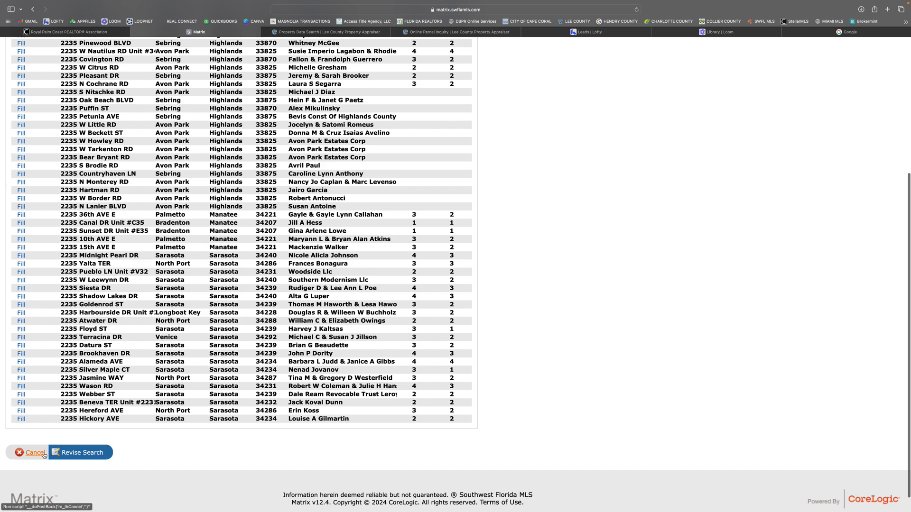
{"action": "scroll", "coordinate": [43, 455], "scroll_direction": "down", "scroll_amount": 1}
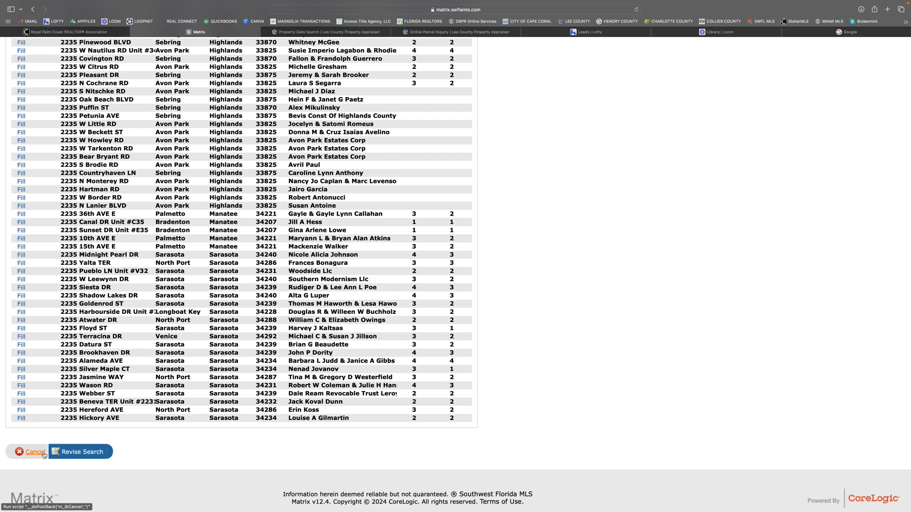
Step: Revise the tax record search by adding the owner's last name, and fill the listing from the matching Cape Coral record
{"action": "left_click", "coordinate": [96, 453]}
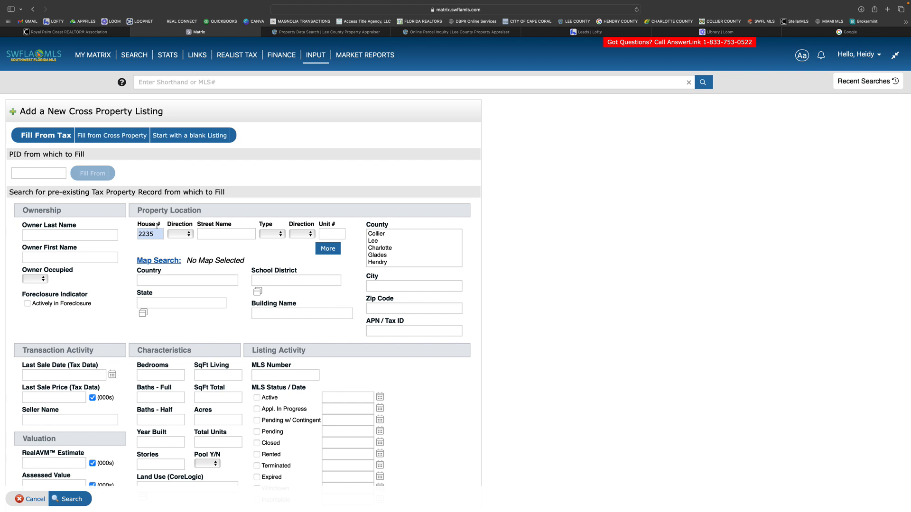
{"action": "left_click", "coordinate": [86, 237]}
{"action": "type", "text": "OLEA"}
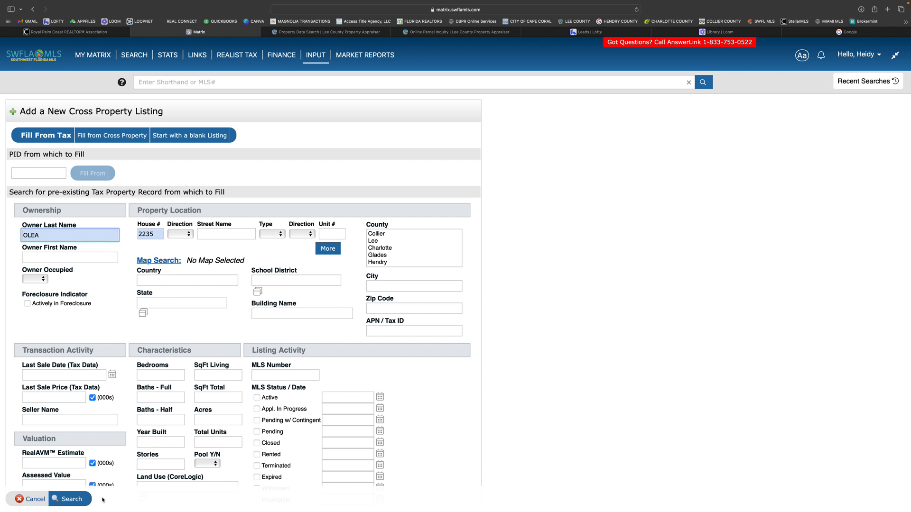
{"action": "left_click", "coordinate": [71, 499]}
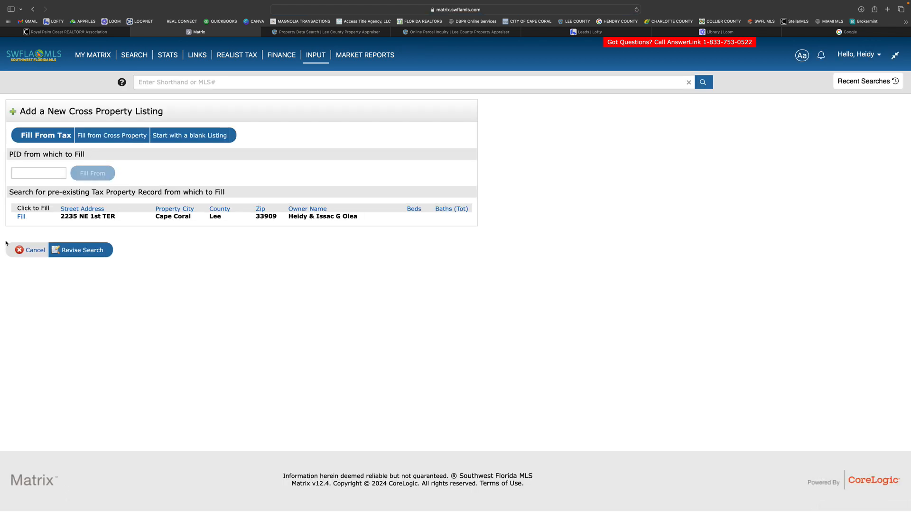
{"action": "left_click", "coordinate": [21, 217]}
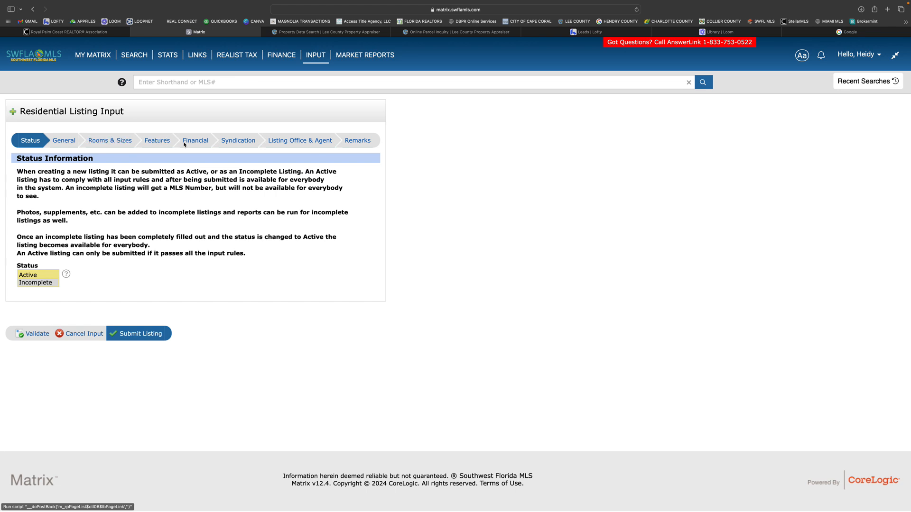
Step: Set the listing status to Active and submit the listing to check its required fields
{"action": "left_click", "coordinate": [33, 276]}
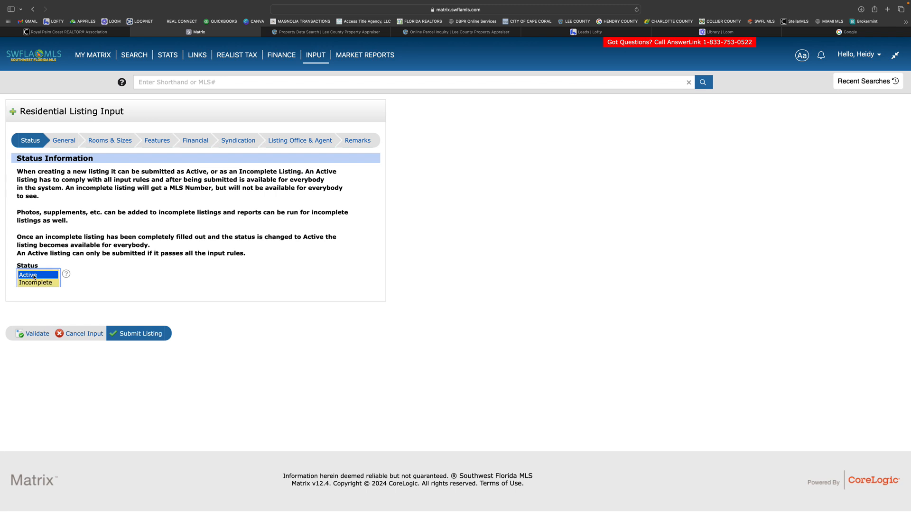
{"action": "left_click", "coordinate": [157, 335]}
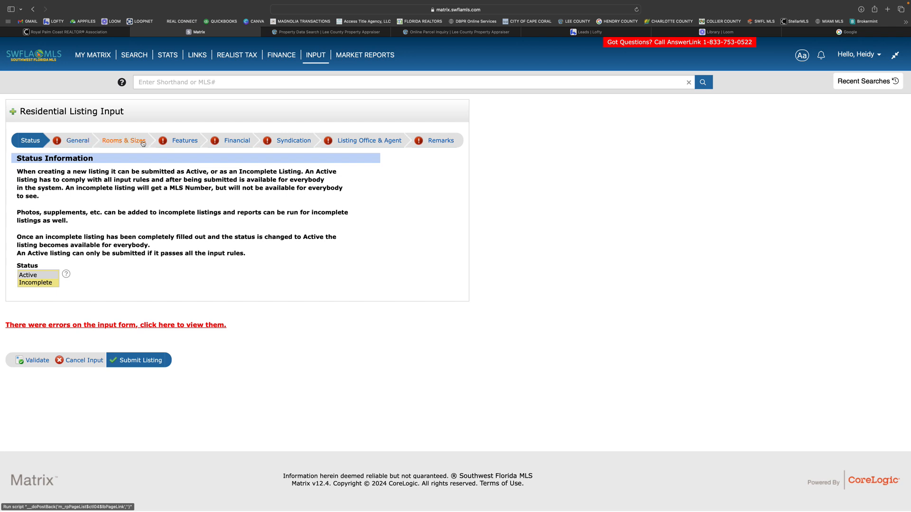
Step: In the General section, set the Status Type to Resale Property and the List Price to 350000
{"action": "left_click", "coordinate": [79, 141]}
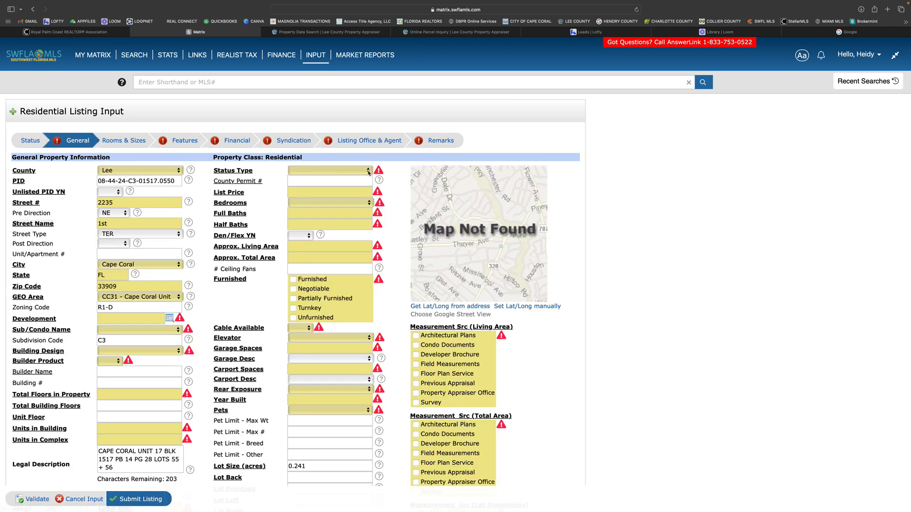
{"action": "left_click", "coordinate": [324, 172]}
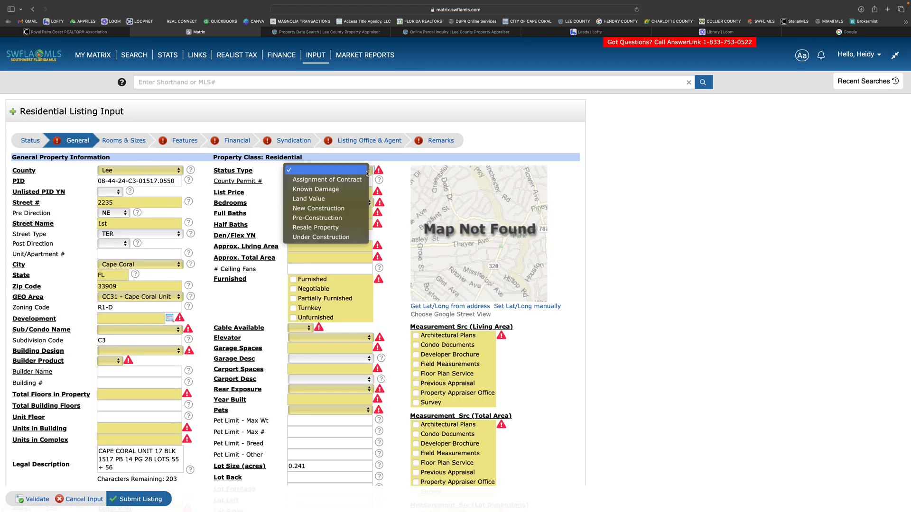
{"action": "left_click", "coordinate": [317, 228]}
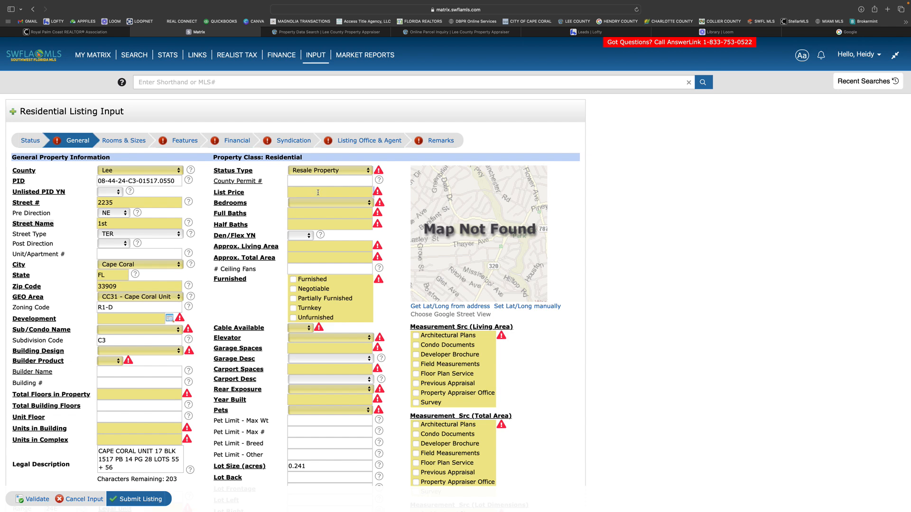
{"action": "type", "text": "350000"}
Step: Set Bedrooms to 6 or More and Full Baths to 3
{"action": "left_click", "coordinate": [370, 205]}
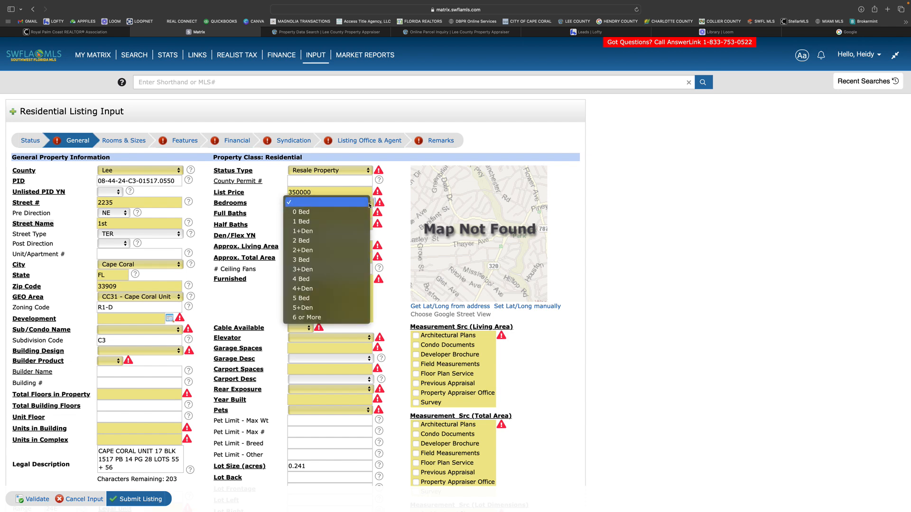
{"action": "left_click", "coordinate": [306, 318]}
{"action": "left_click", "coordinate": [342, 213]}
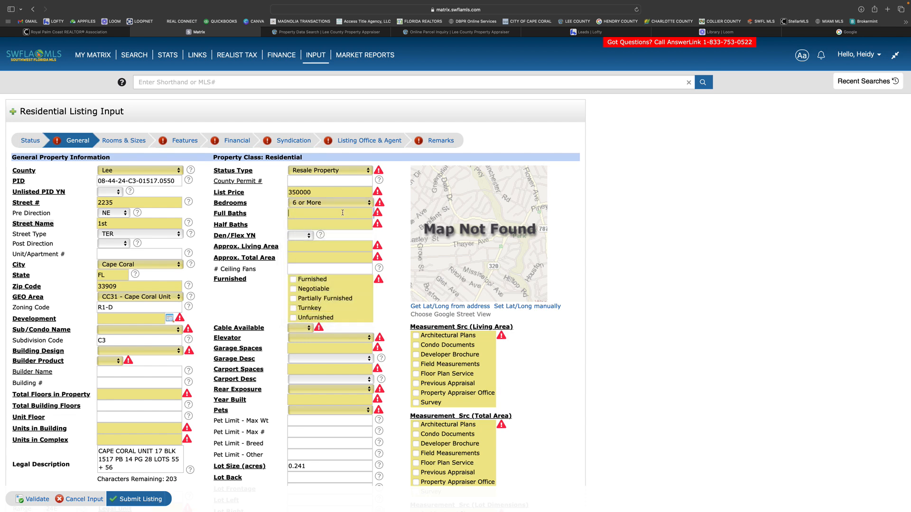
{"action": "type", "text": "3"}
{"action": "left_click", "coordinate": [301, 249]}
Step: Set both the Development and the Sub/Condo Name to CAPE CORAL
{"action": "scroll", "coordinate": [312, 305], "scroll_direction": "down", "scroll_amount": 2}
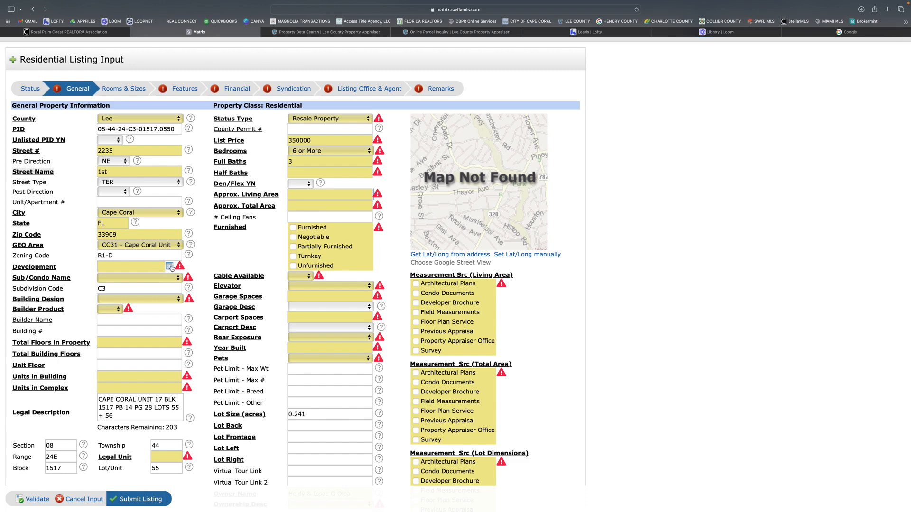
{"action": "left_click", "coordinate": [156, 266]}
{"action": "type", "text": "CAPE"}
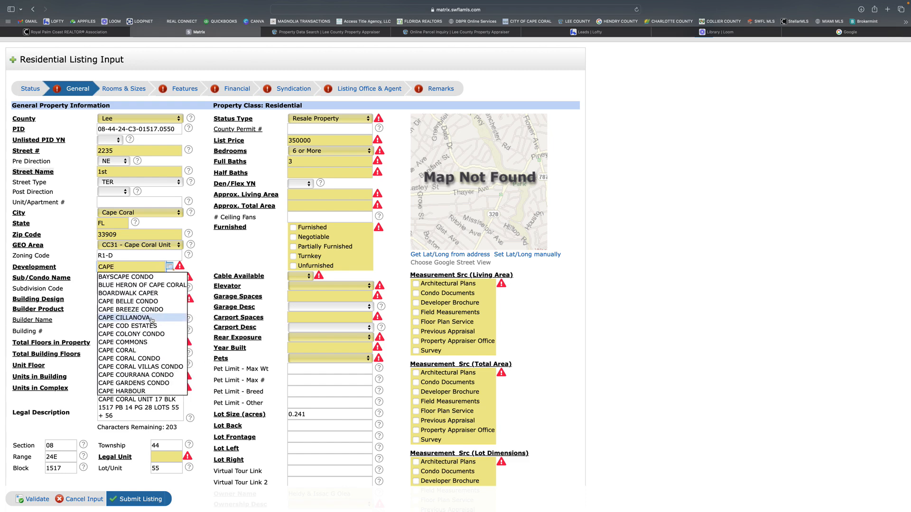
{"action": "type", "text": " CORAL"}
{"action": "left_click", "coordinate": [139, 319]}
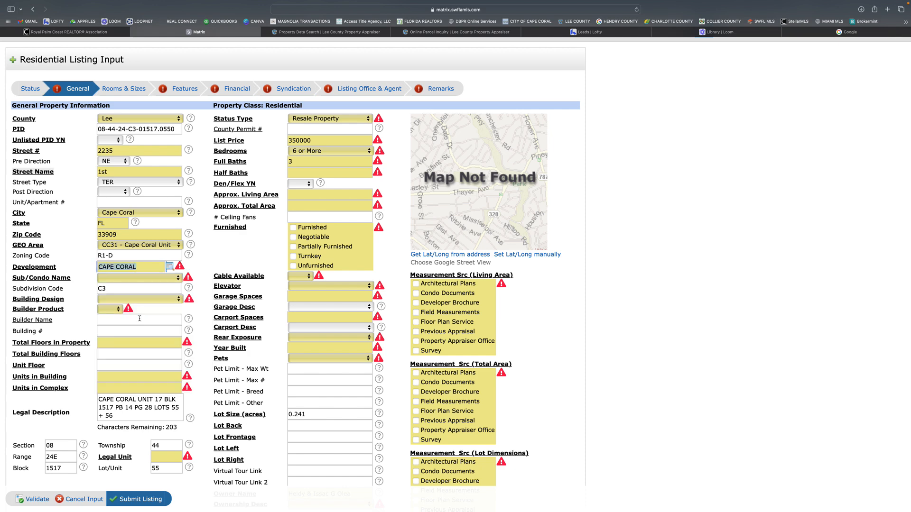
{"action": "left_click", "coordinate": [170, 282]}
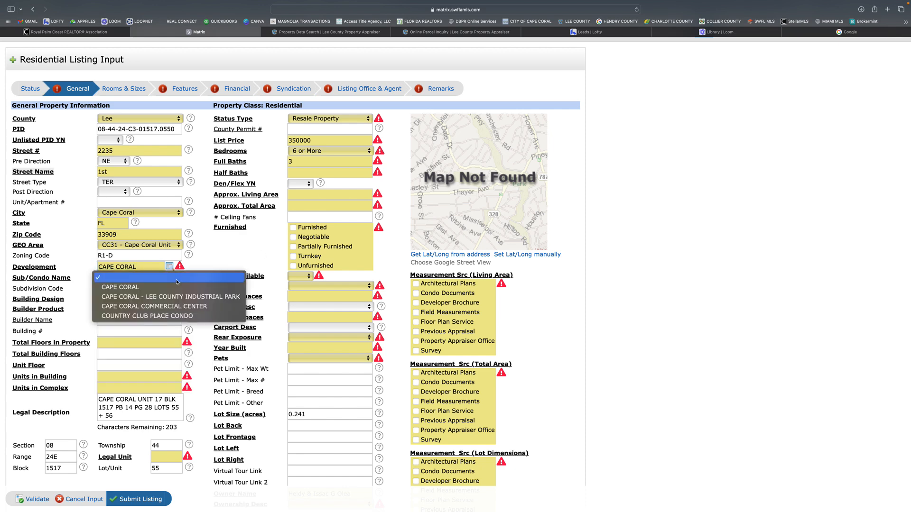
{"action": "left_click", "coordinate": [136, 288]}
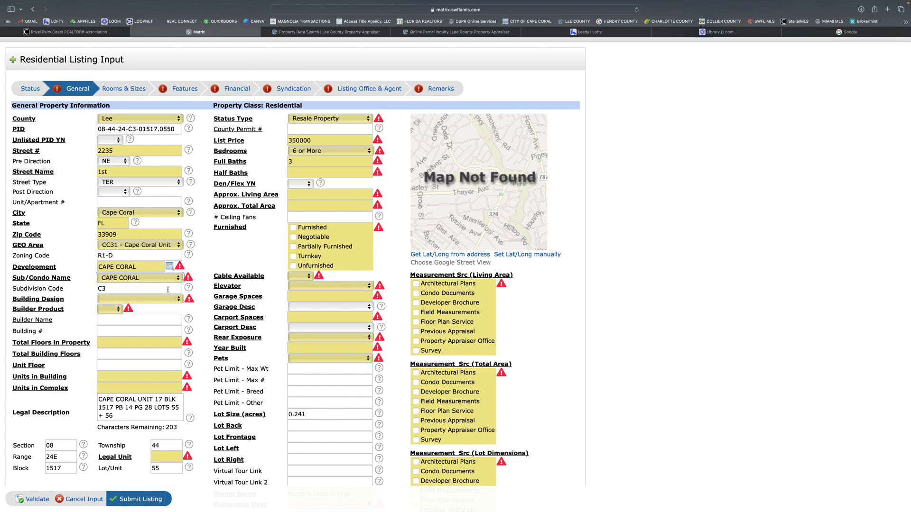
Step: Set the Building Design to Single Family and Builder Product to No
{"action": "left_click", "coordinate": [175, 302]}
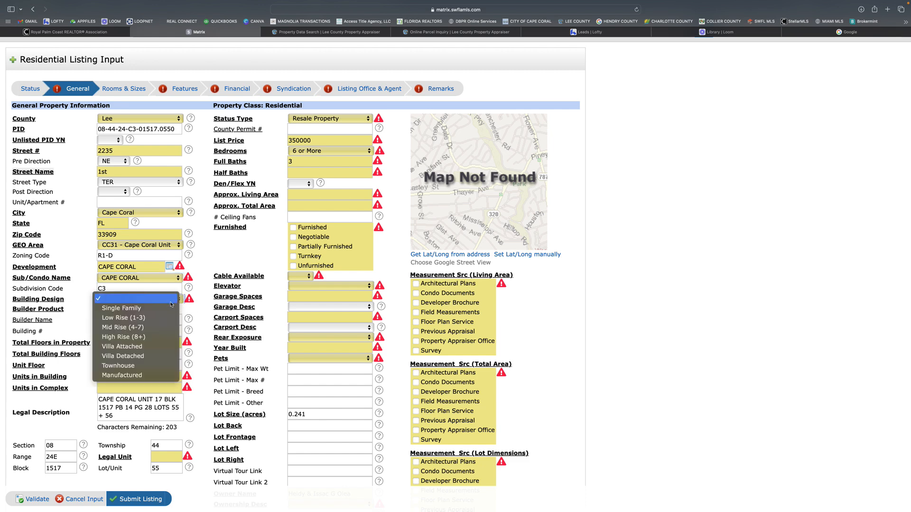
{"action": "left_click", "coordinate": [147, 309]}
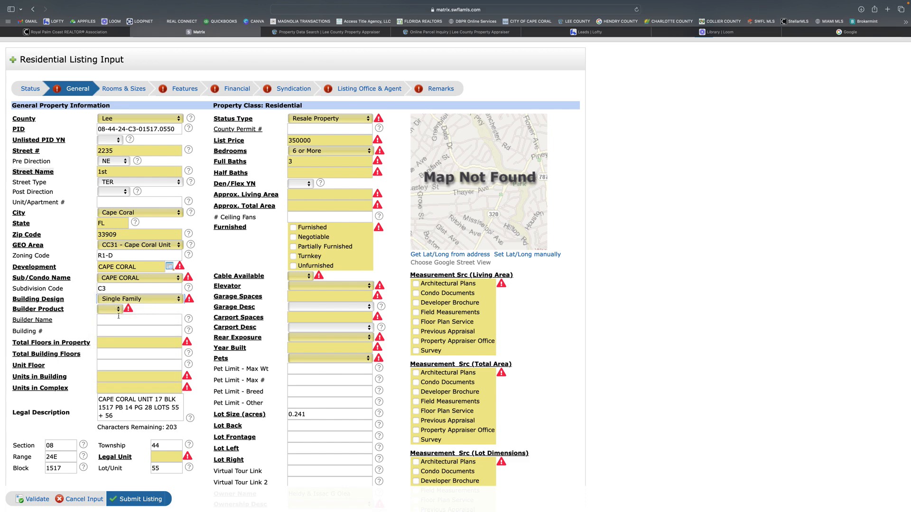
{"action": "left_click", "coordinate": [113, 309]}
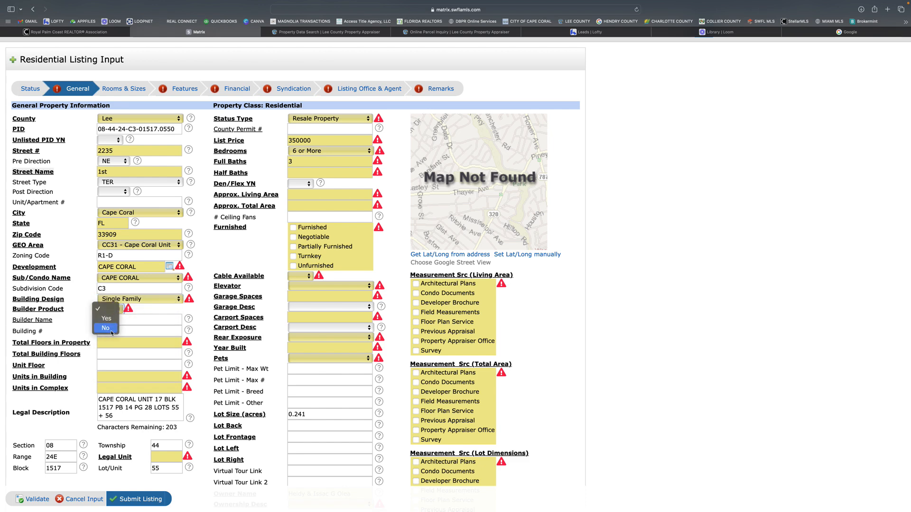
{"action": "left_click", "coordinate": [108, 328]}
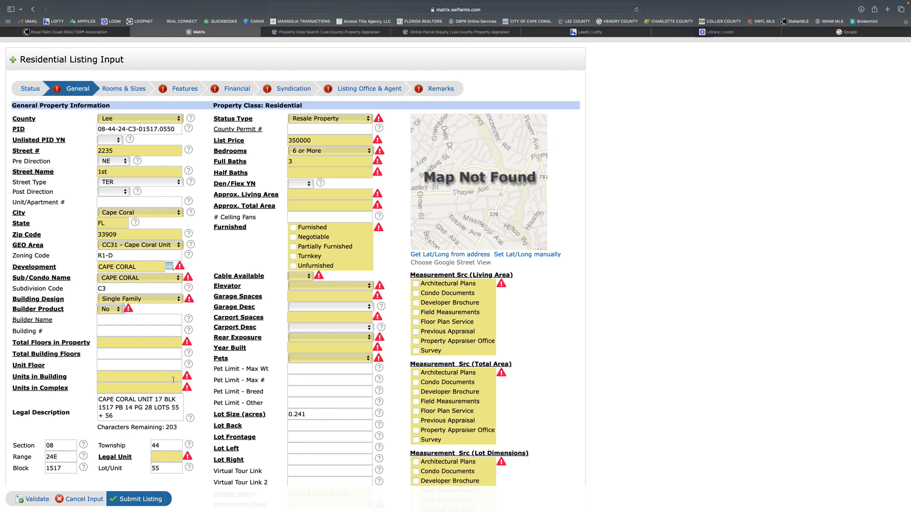
{"action": "scroll", "coordinate": [108, 348], "scroll_direction": "down", "scroll_amount": 3}
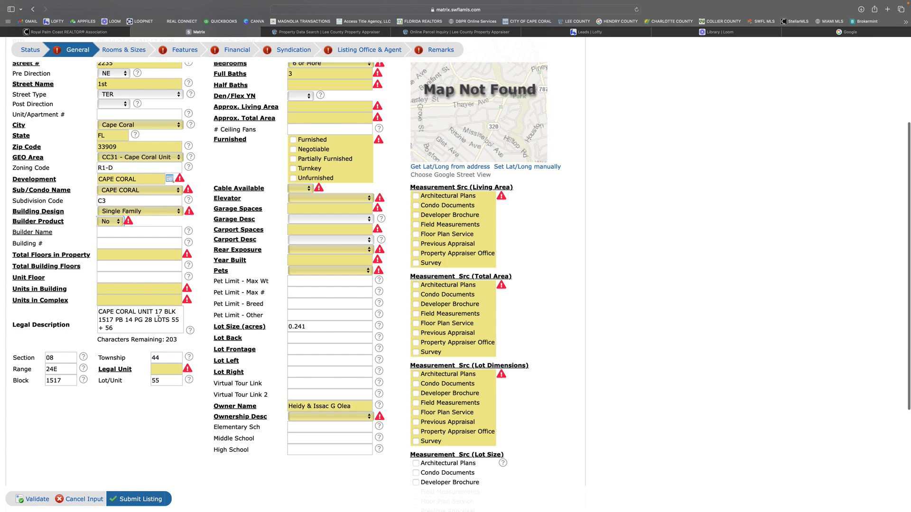
Step: Set the Legal Unit to 17
{"action": "left_click", "coordinate": [161, 368]}
{"action": "type", "text": "1"}
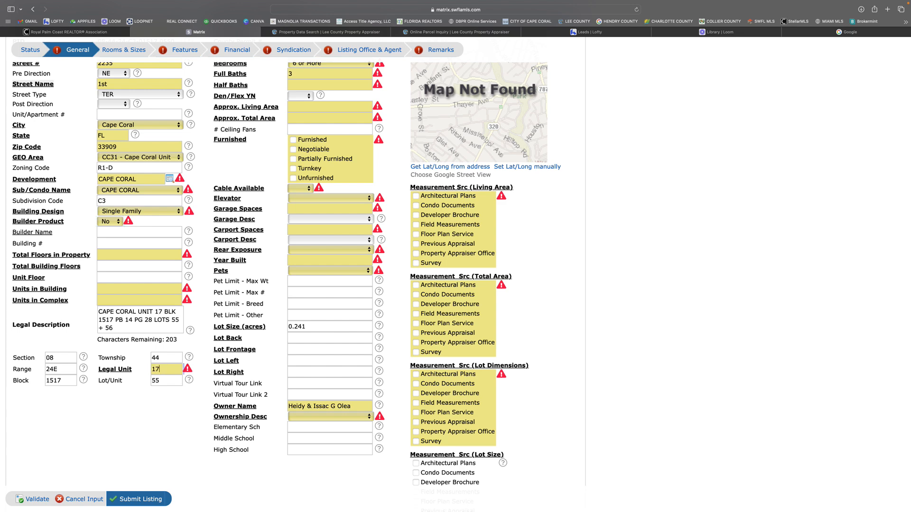
{"action": "type", "text": "7"}
Step: Set the living area, total area and lot dimensions measurement sources to Property Appraiser Office, and the Ownership Desc to Single Family
{"action": "left_click", "coordinate": [415, 254]}
{"action": "left_click", "coordinate": [416, 343]}
{"action": "left_click", "coordinate": [416, 431]}
{"action": "left_click", "coordinate": [330, 416]}
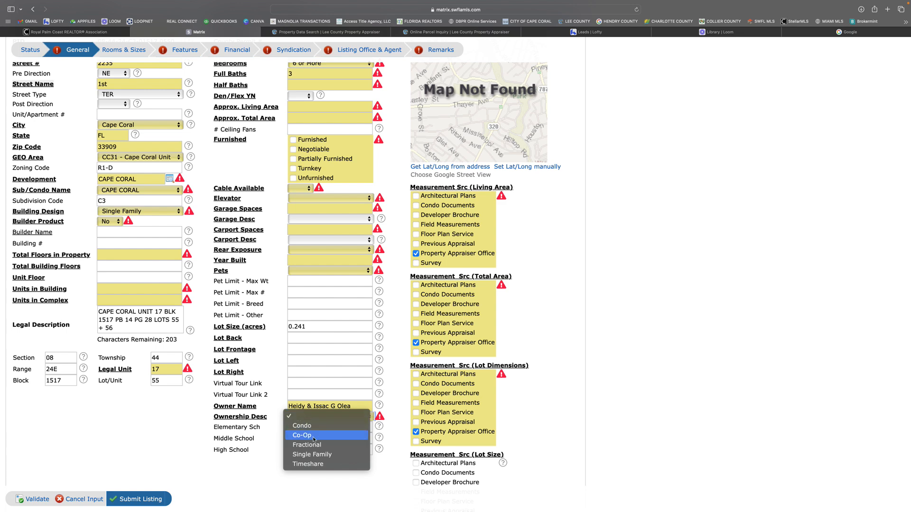
{"action": "left_click", "coordinate": [311, 452]}
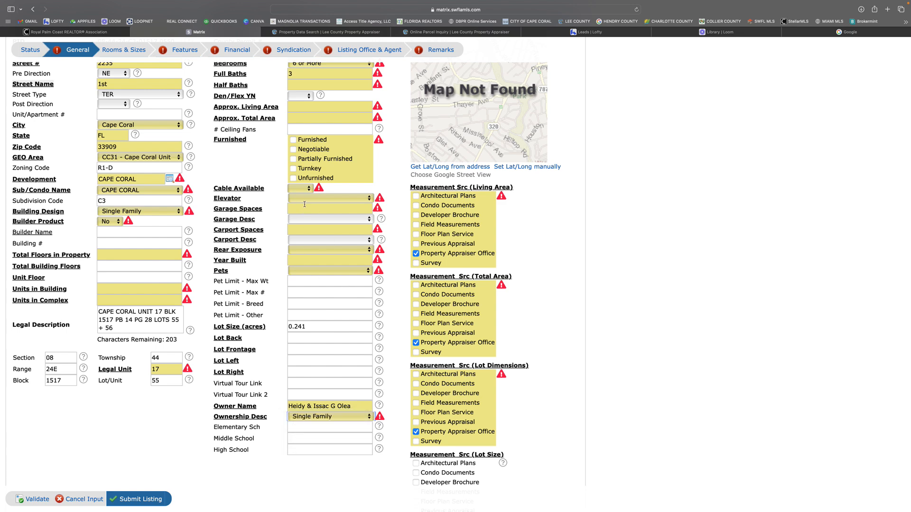
Step: Review the Features, Syndication and Listing Office & Agent sections, including the Listing Type choices and the Contact Seller for Showing options
{"action": "scroll", "coordinate": [385, 257], "scroll_direction": "up", "scroll_amount": 3}
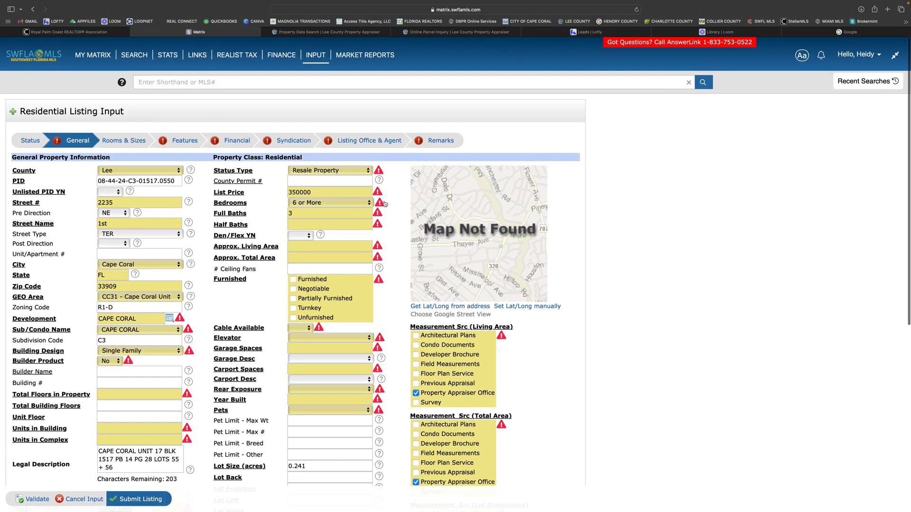
{"action": "left_click", "coordinate": [149, 505]}
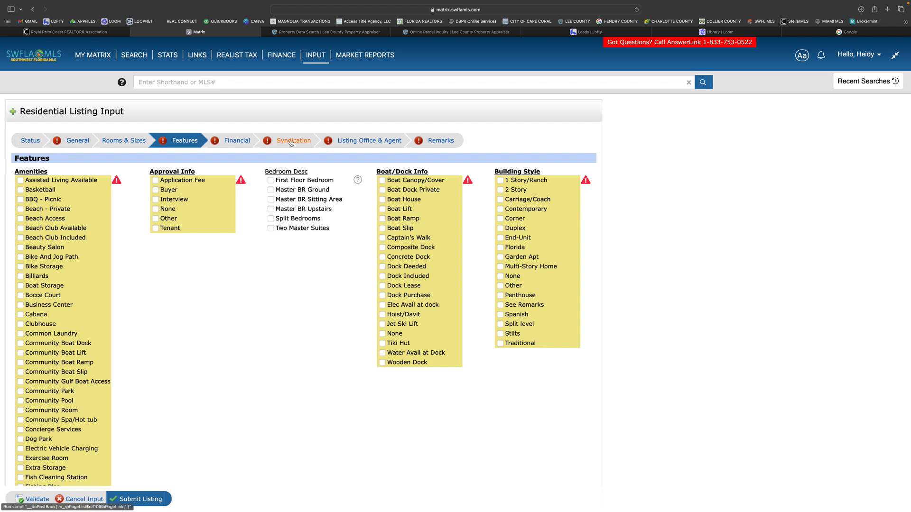
{"action": "left_click", "coordinate": [291, 142]}
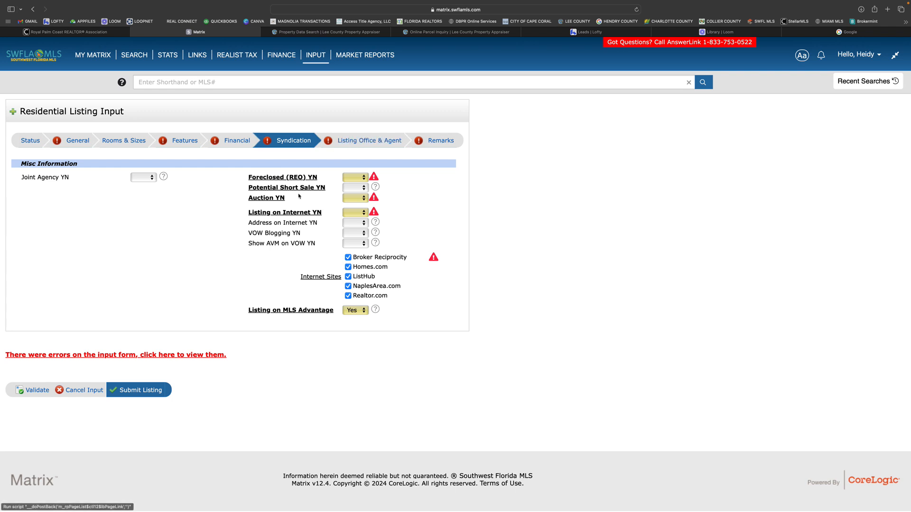
{"action": "left_click", "coordinate": [357, 142]}
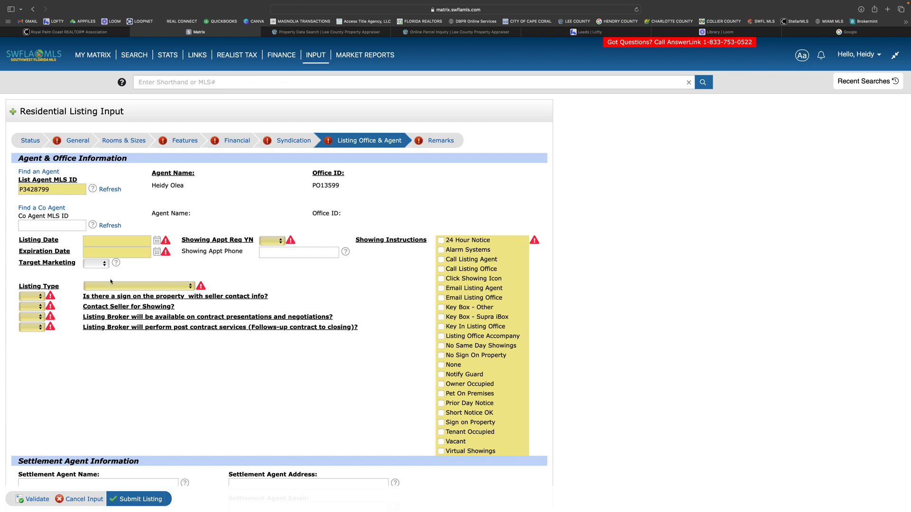
{"action": "left_click", "coordinate": [184, 287]}
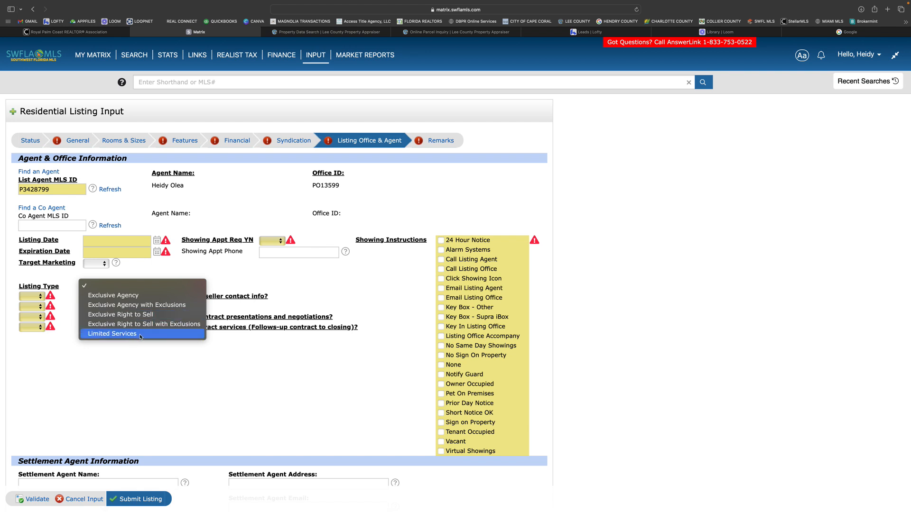
{"action": "left_click", "coordinate": [229, 354]}
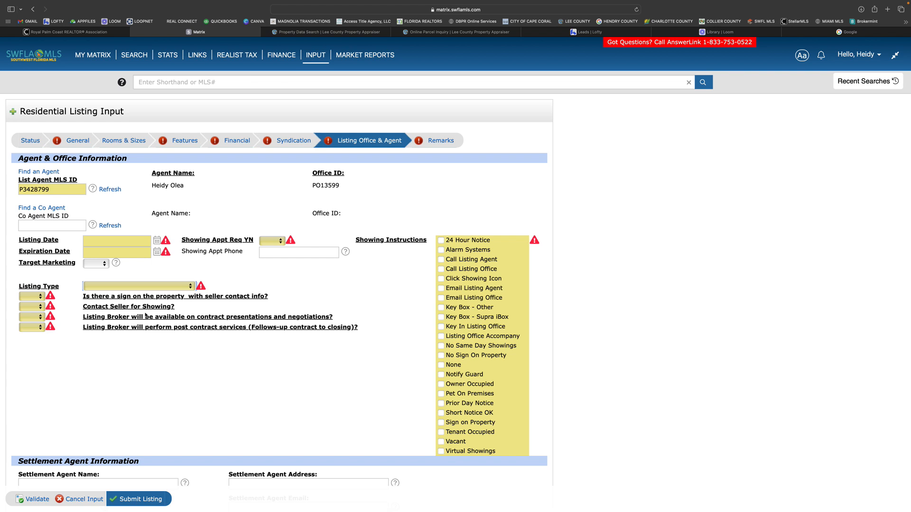
{"action": "left_click", "coordinate": [41, 309]}
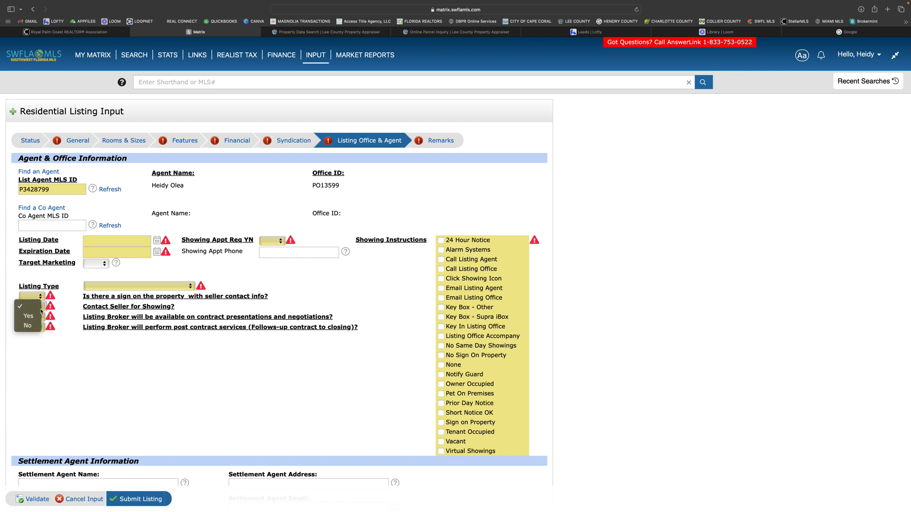
{"action": "left_click", "coordinate": [114, 322]}
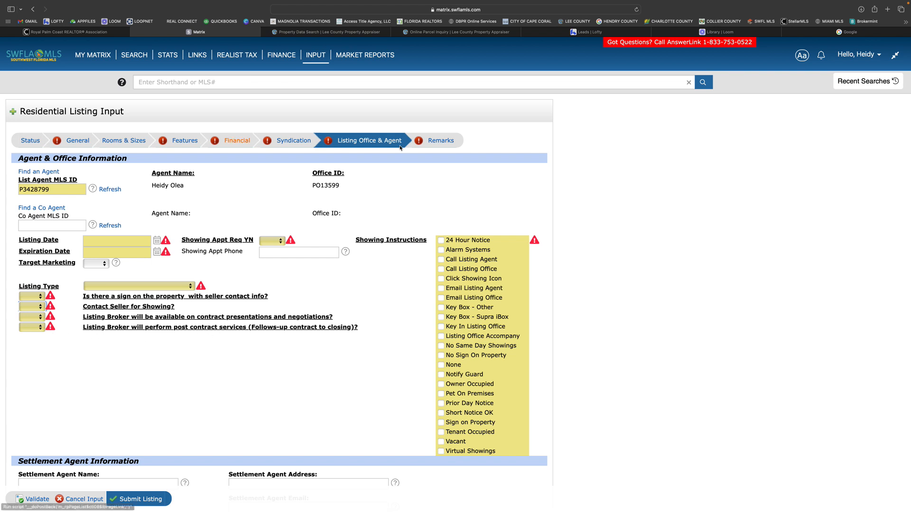
Step: Examine the Property Information, Confidential Remarks and Driving Information fields in the Remarks section
{"action": "left_click", "coordinate": [437, 142]}
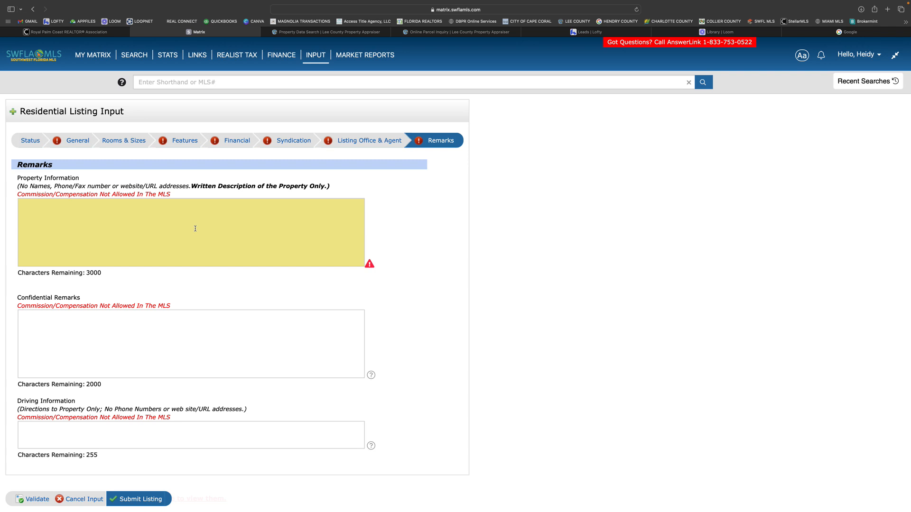
{"action": "scroll", "coordinate": [195, 229], "scroll_direction": "down", "scroll_amount": 2}
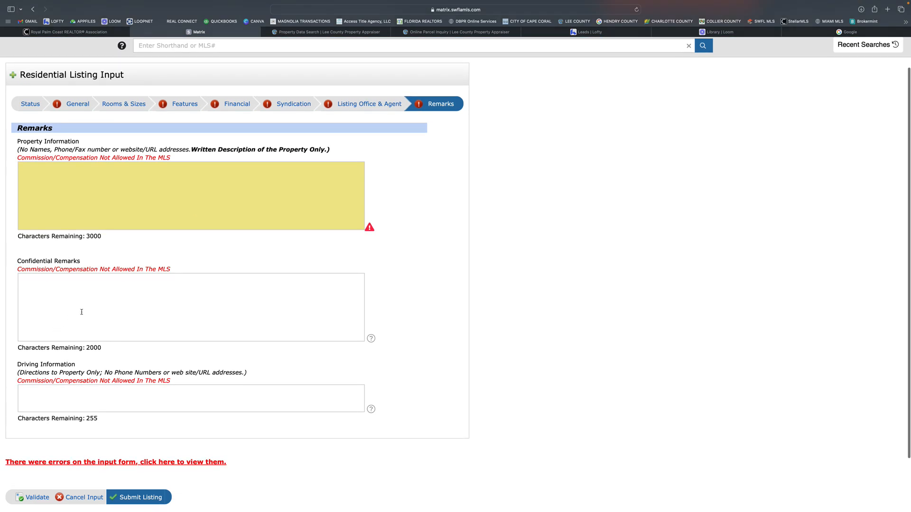
{"action": "left_click", "coordinate": [86, 309]}
{"action": "scroll", "coordinate": [86, 310], "scroll_direction": "down", "scroll_amount": 2}
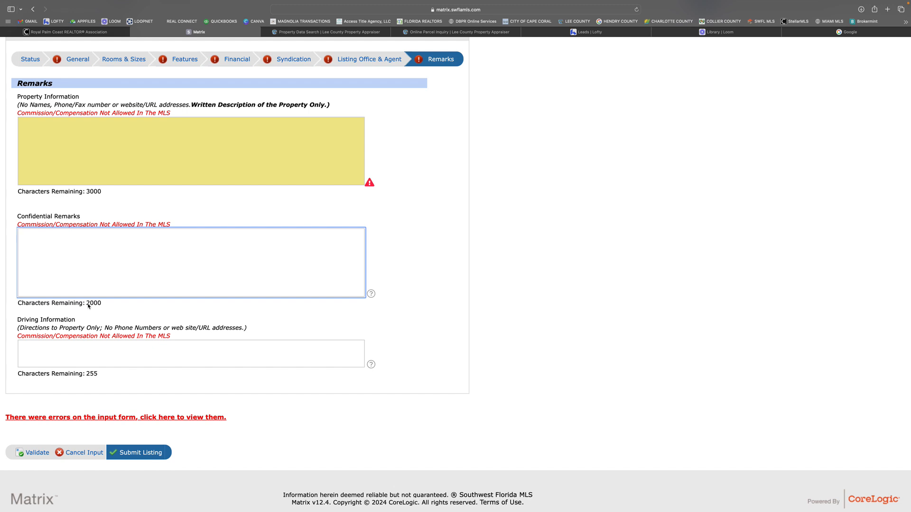
{"action": "left_click", "coordinate": [84, 352]}
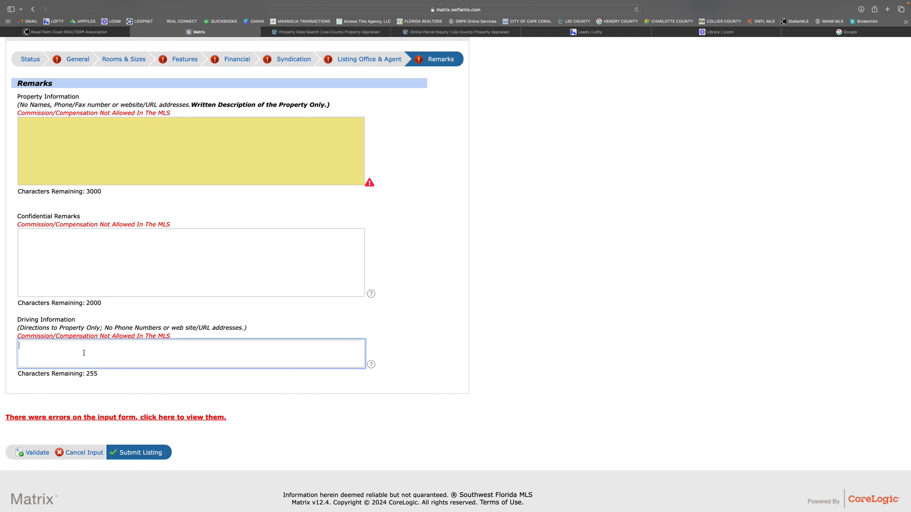
{"action": "scroll", "coordinate": [84, 352], "scroll_direction": "up", "scroll_amount": 1}
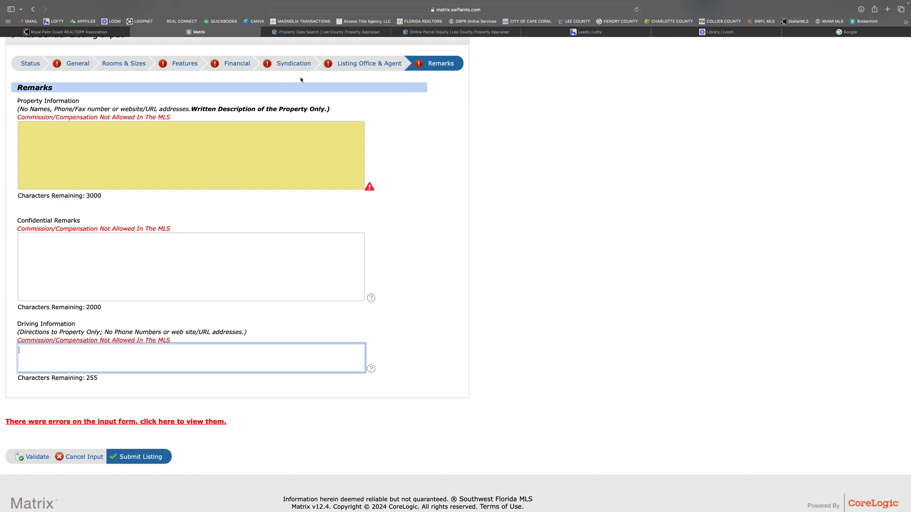
Step: Return to the Listing Office & Agent section and try to submit the listing
{"action": "left_click", "coordinate": [359, 64]}
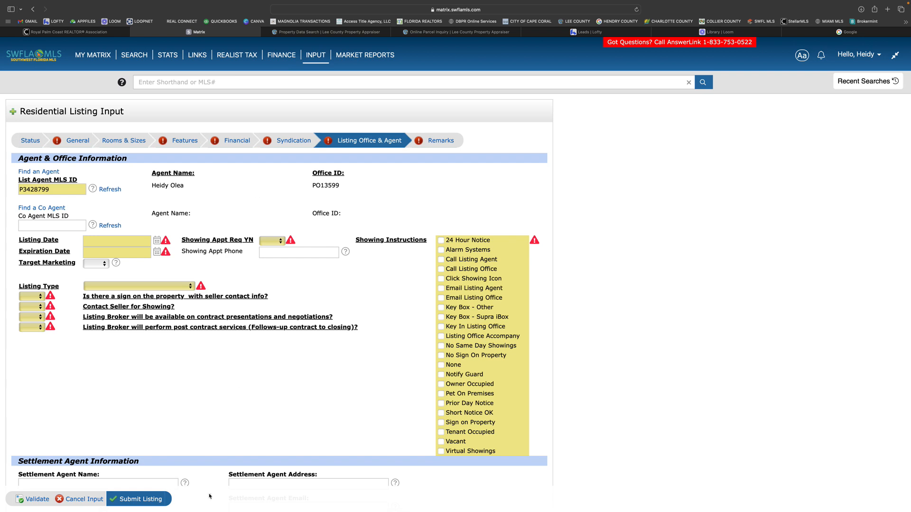
{"action": "scroll", "coordinate": [223, 370], "scroll_direction": "down", "scroll_amount": 5}
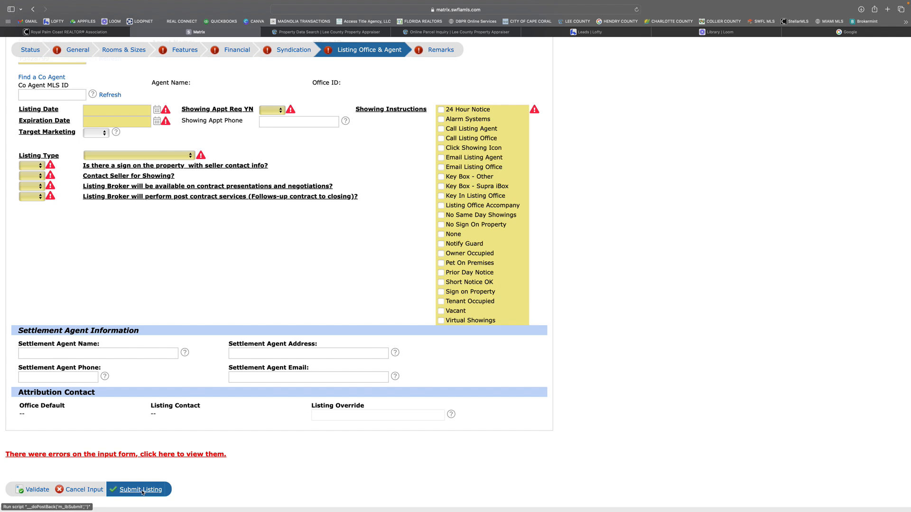
{"action": "left_click", "coordinate": [142, 492]}
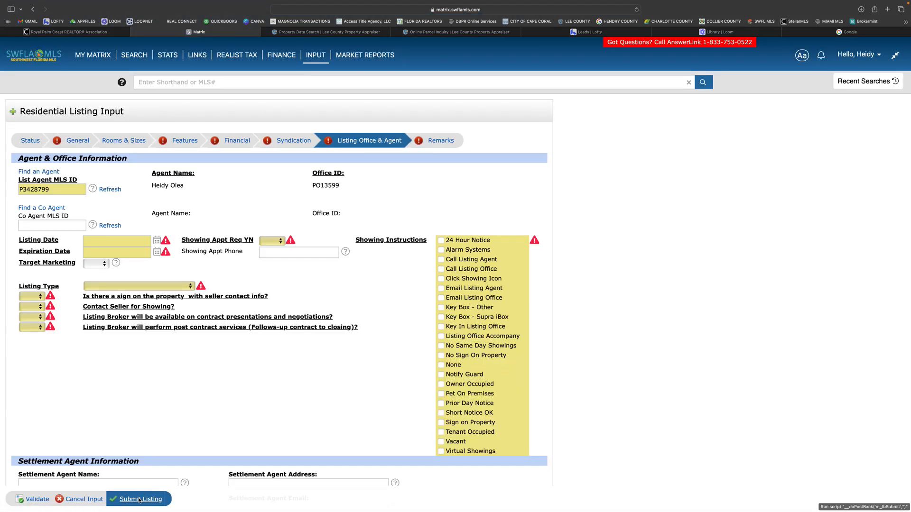
Step: Set the listing's Status to Incomplete and submit the listing
{"action": "left_click", "coordinate": [32, 140]}
{"action": "left_click", "coordinate": [49, 284]}
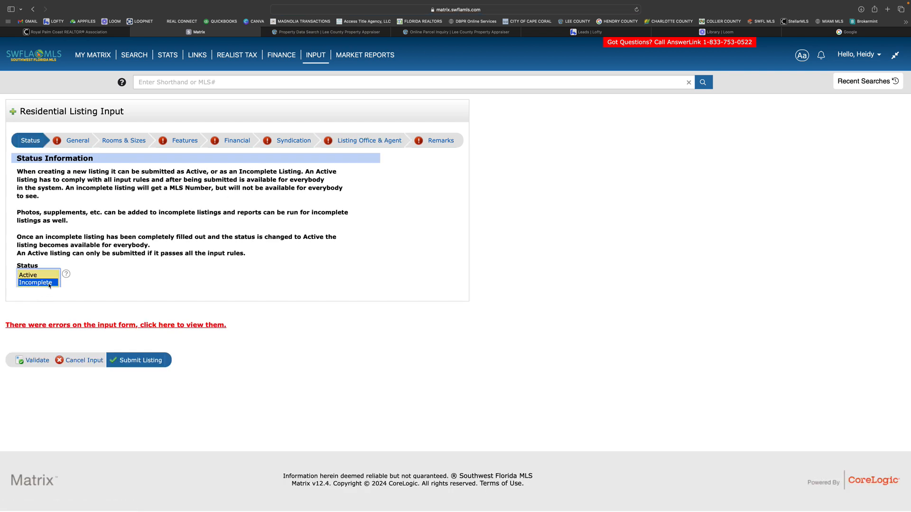
{"action": "left_click", "coordinate": [124, 361]}
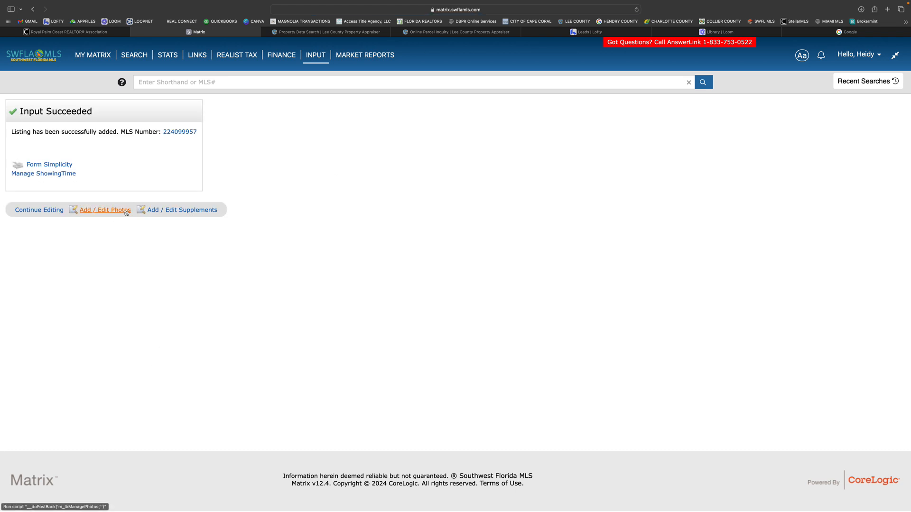
Step: Show the pages available under My Matrix
{"action": "left_click", "coordinate": [92, 55]}
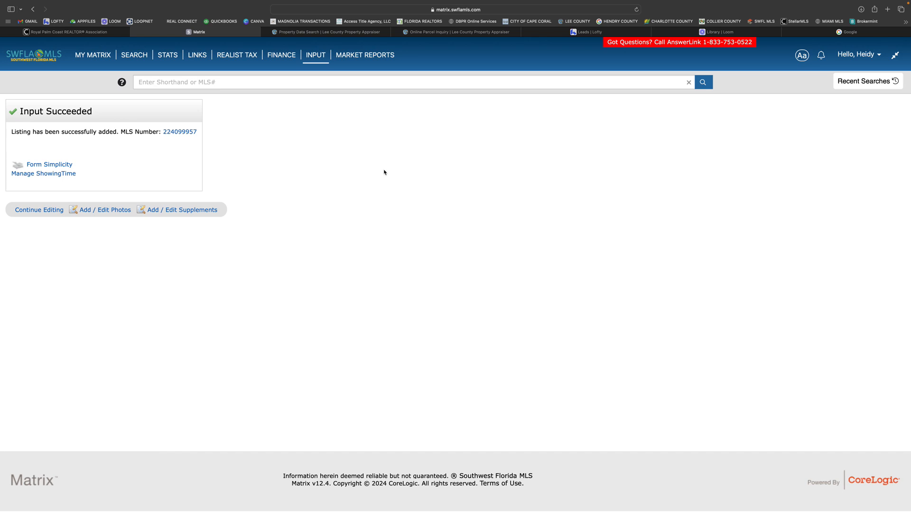
{"action": "mouse_move", "coordinate": [91, 54]}
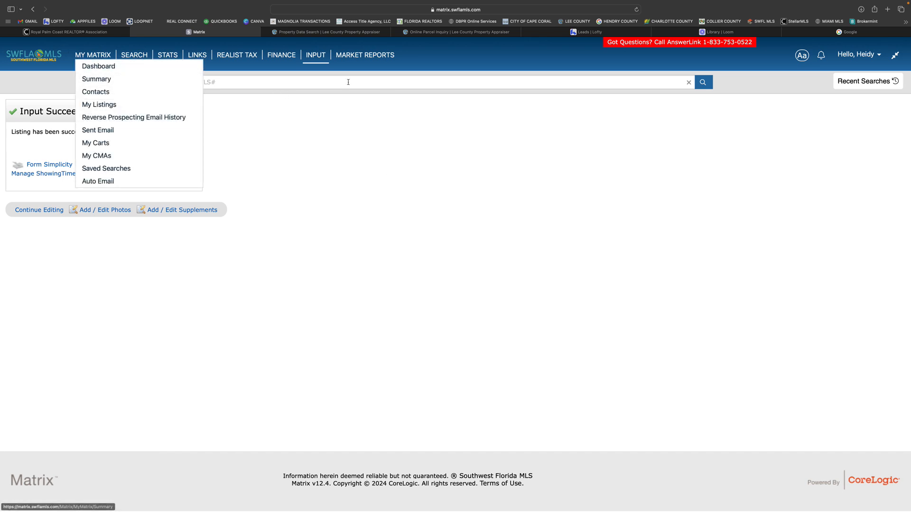